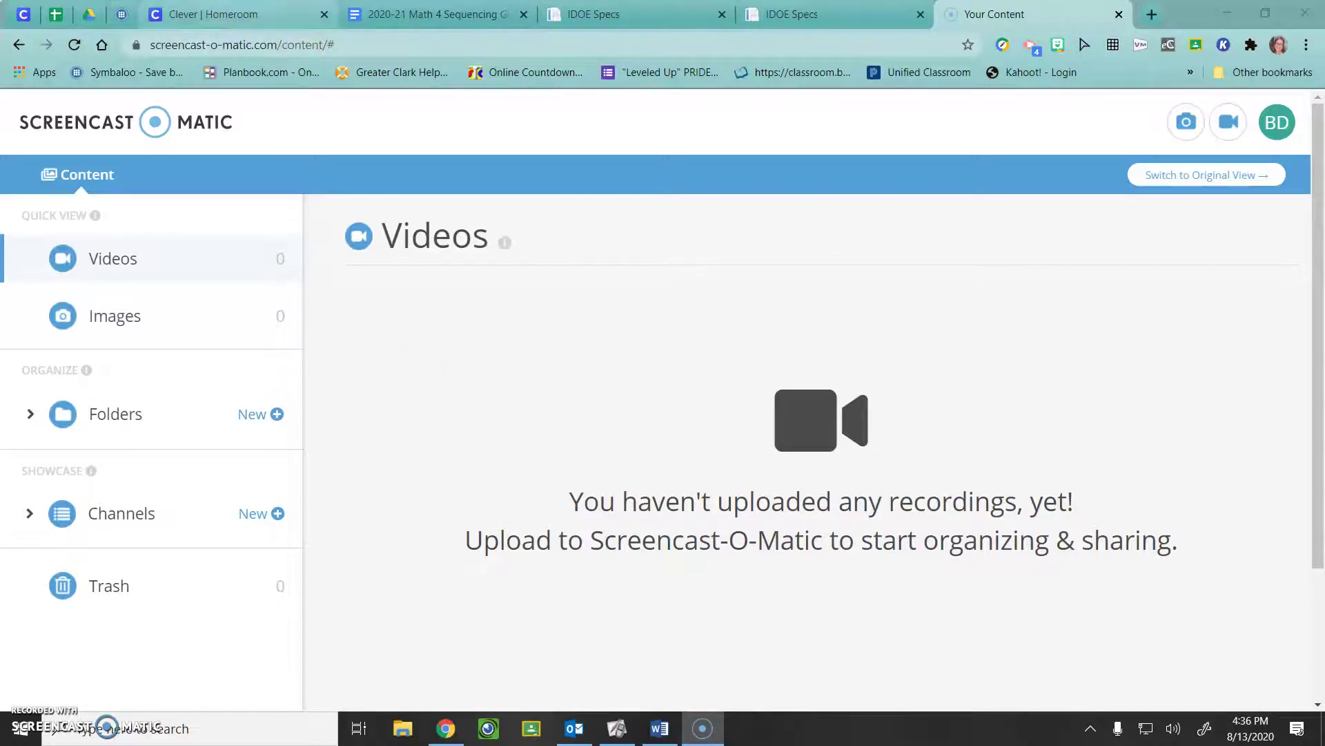
Step: Switch from the Screencast-O-Matic recordings page to the 'Clever | Homeroom' tab
left_click(230, 15)
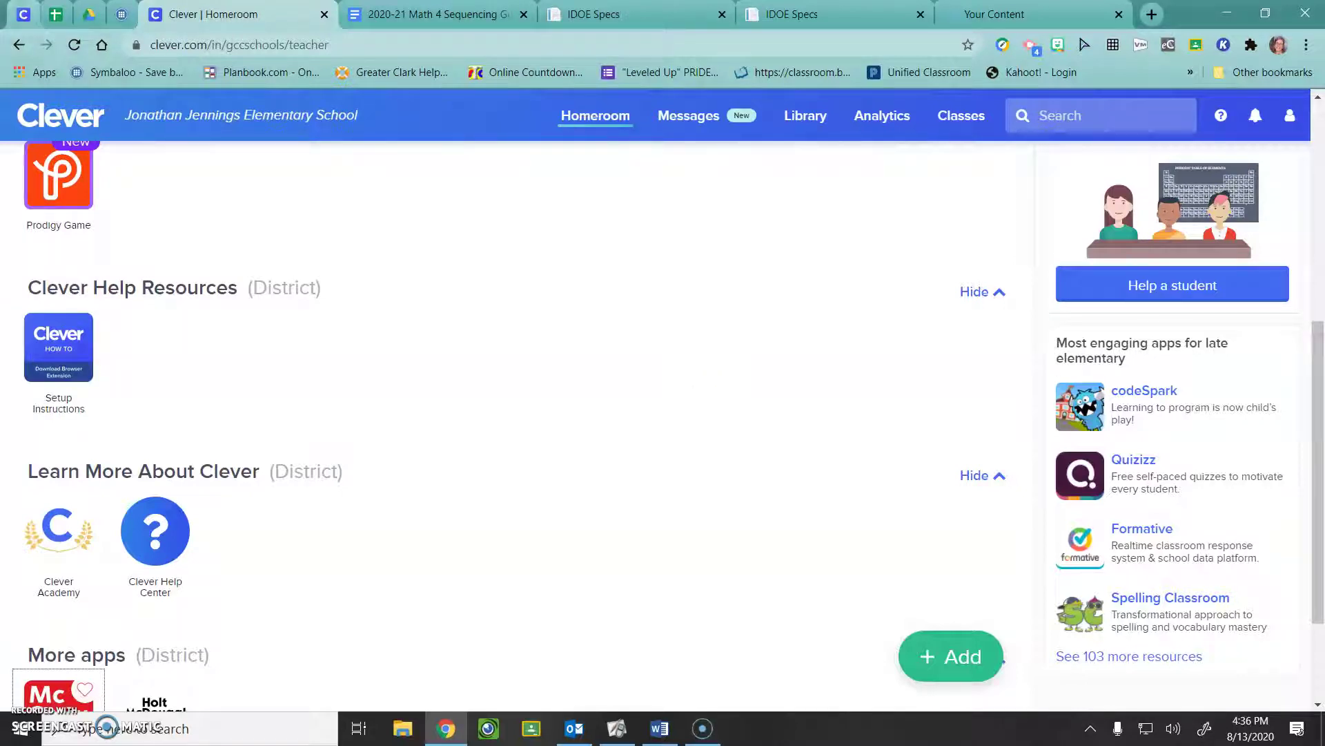
scroll(171, 186, "up", 3)
scroll(135, 166, "up", 2)
scroll(93, 139, "up", 3)
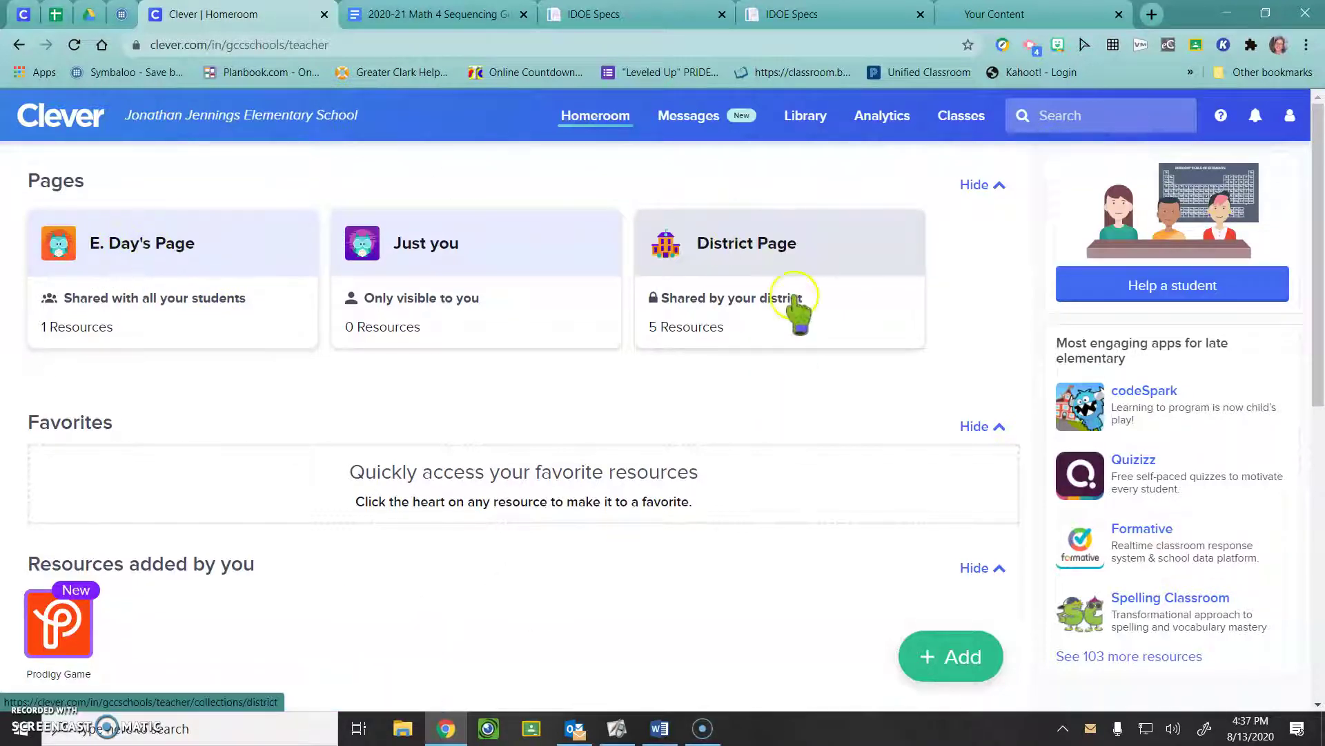
mouse_move(124, 249)
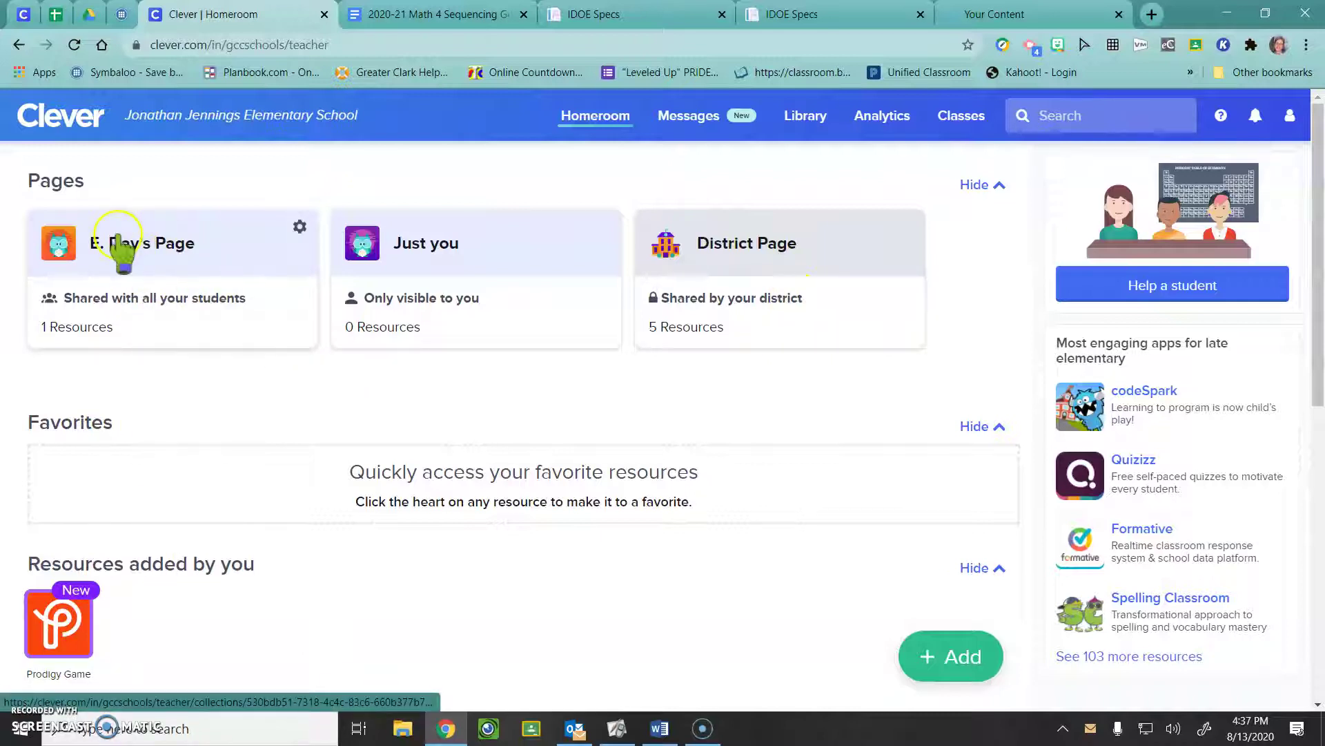
scroll(125, 243, "down", 5)
scroll(134, 310, "down", 5)
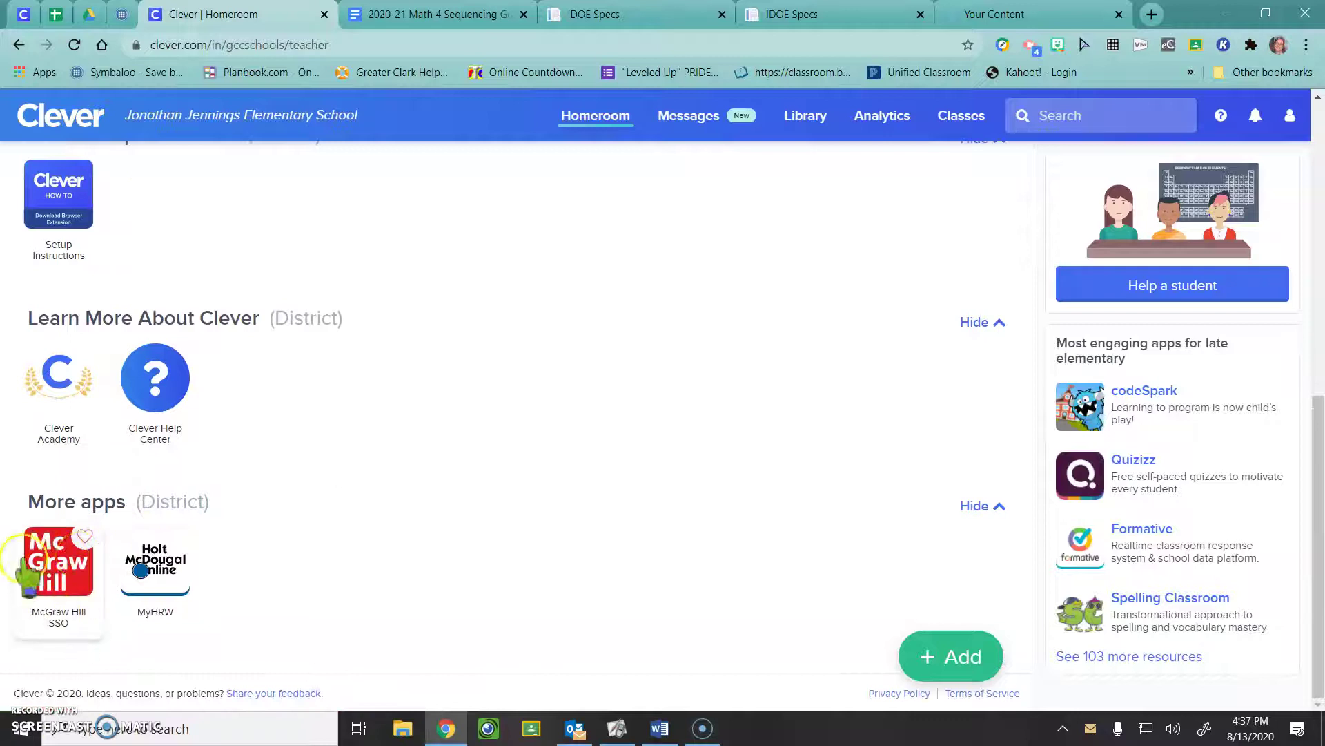
scroll(220, 469, "up", 5)
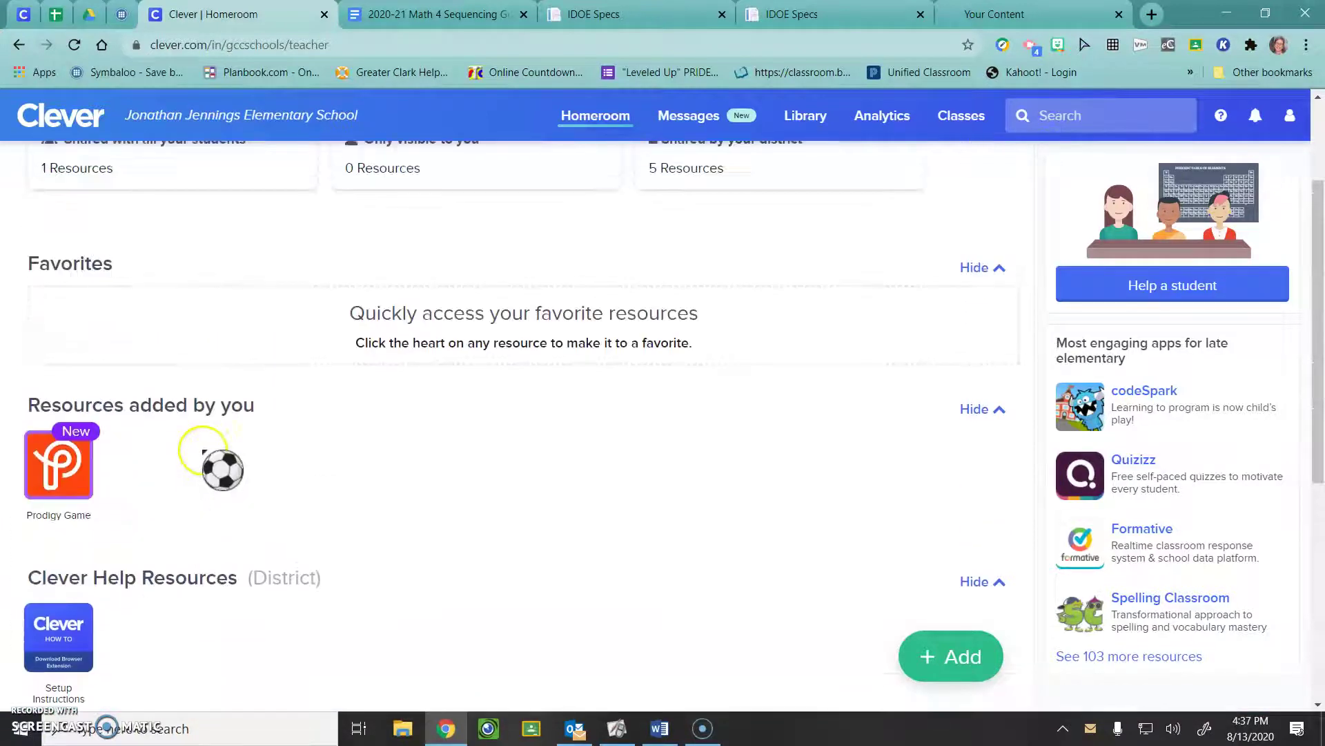
scroll(220, 468, "up", 5)
Step: Open the all-students teacher page and choose Add > App to open the Add apps panel
left_click(108, 243)
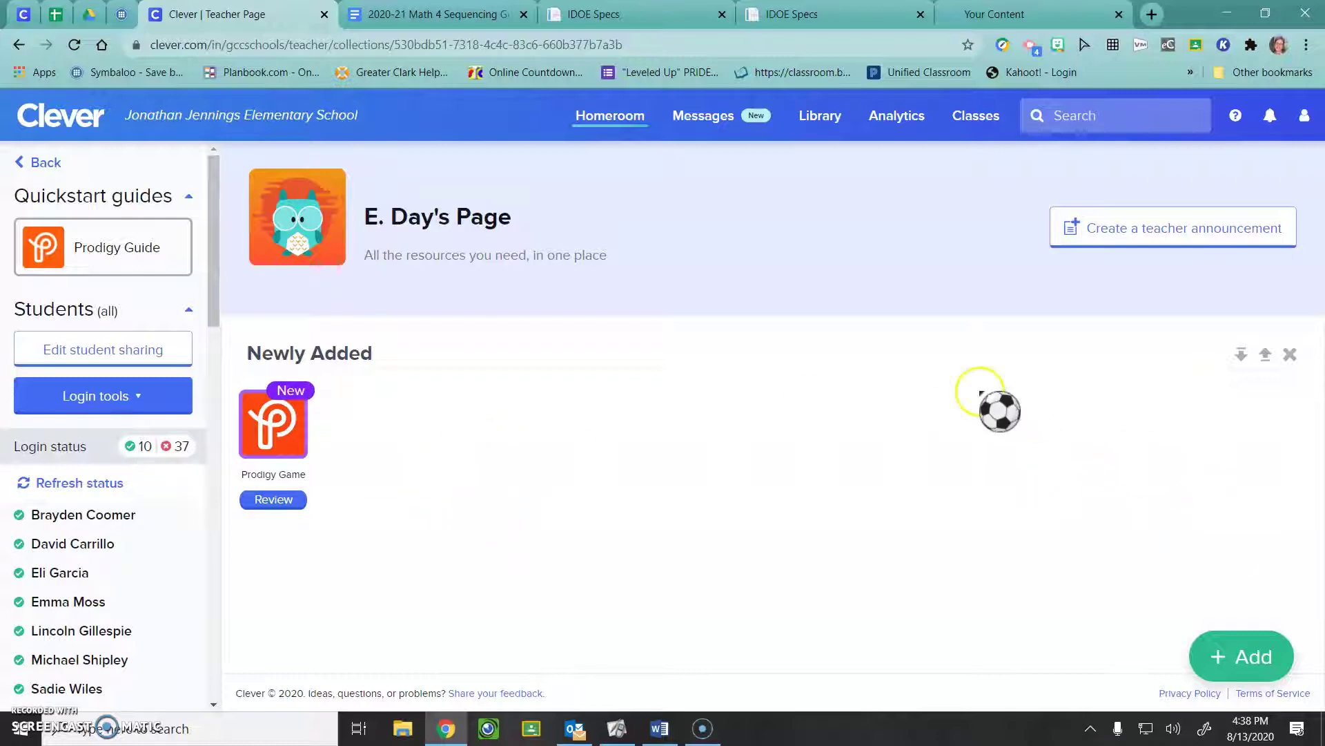
left_click(1220, 660)
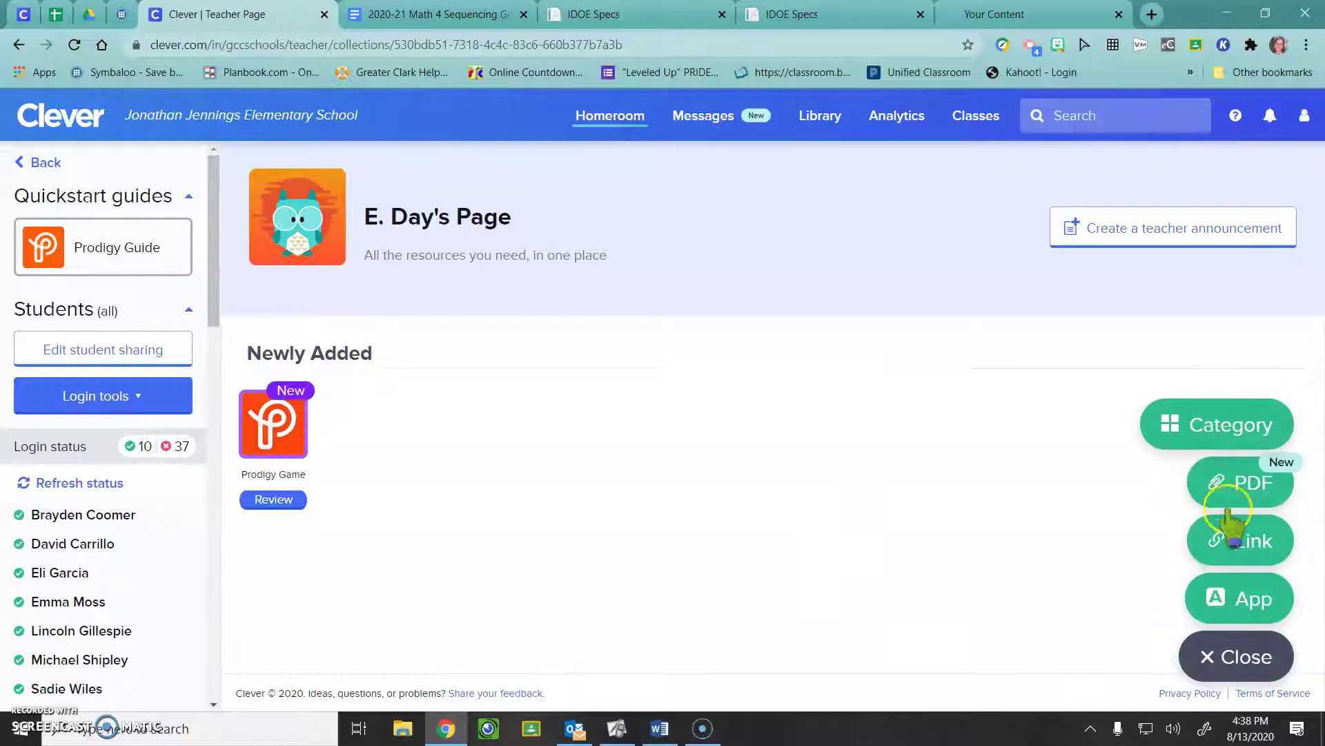
left_click(1245, 602)
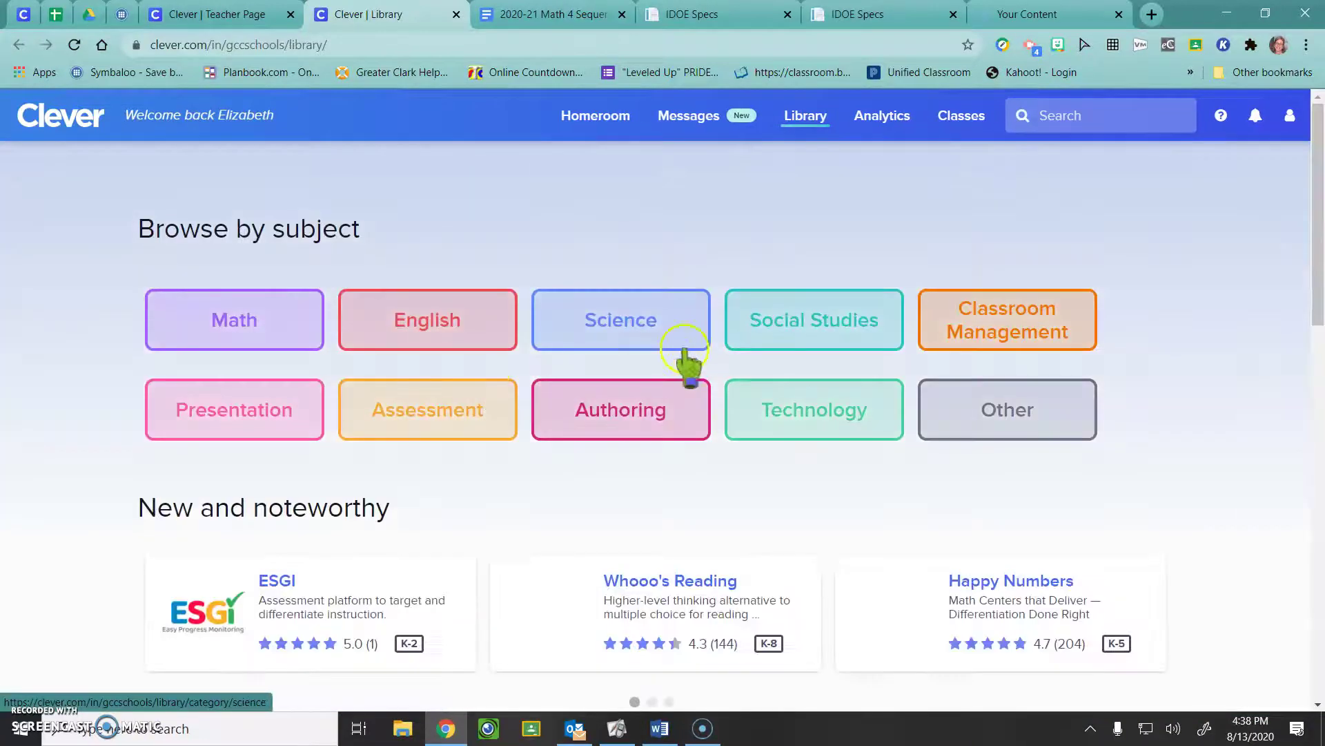
scroll(1020, 518, "down", 5)
scroll(1037, 502, "down", 3)
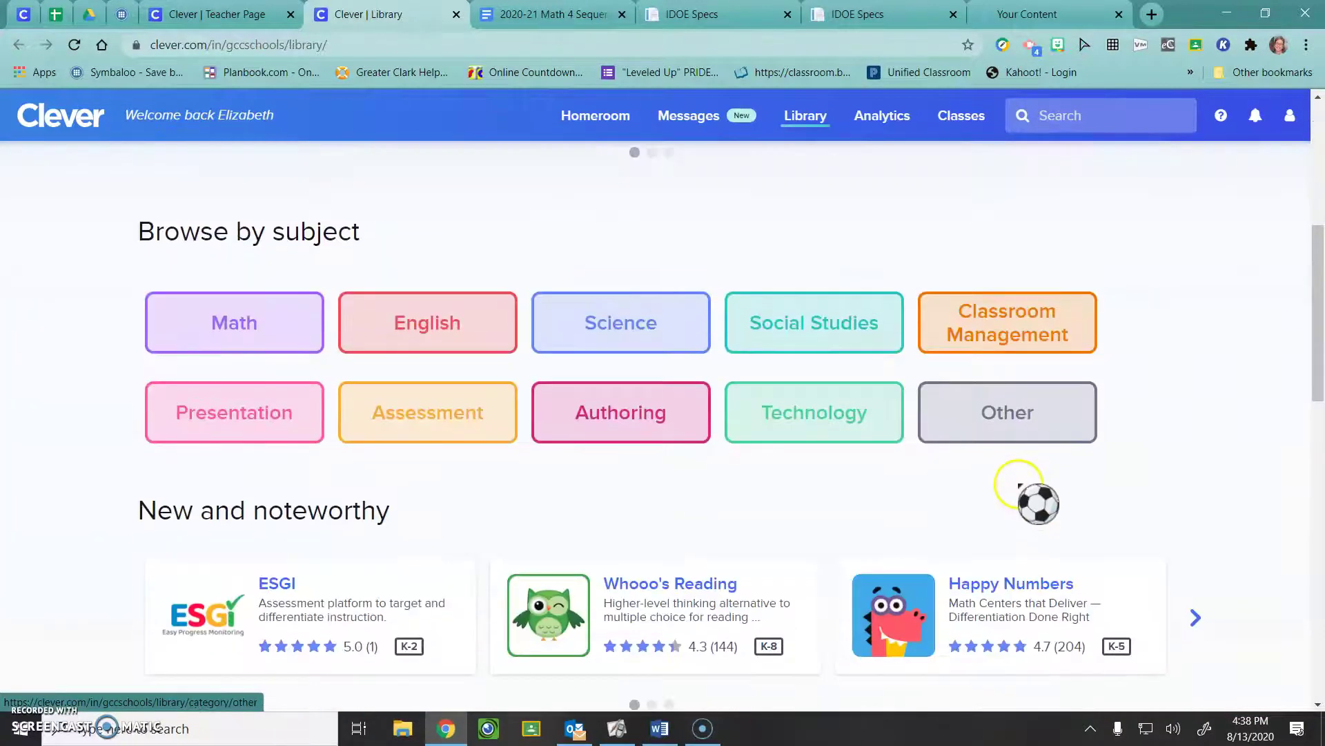
scroll(1037, 502, "down", 3)
scroll(1038, 539, "down", 4)
scroll(1041, 547, "down", 2)
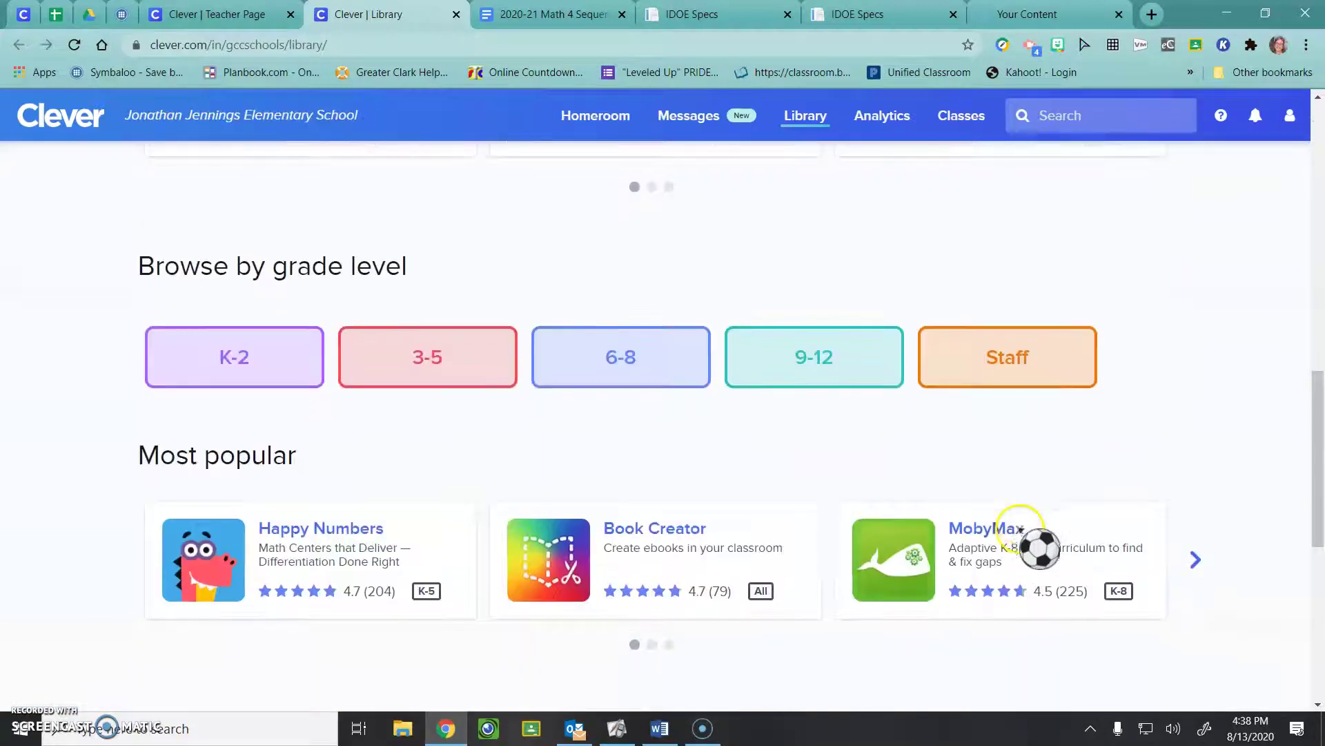
scroll(1041, 547, "down", 1)
scroll(1025, 549, "down", 2)
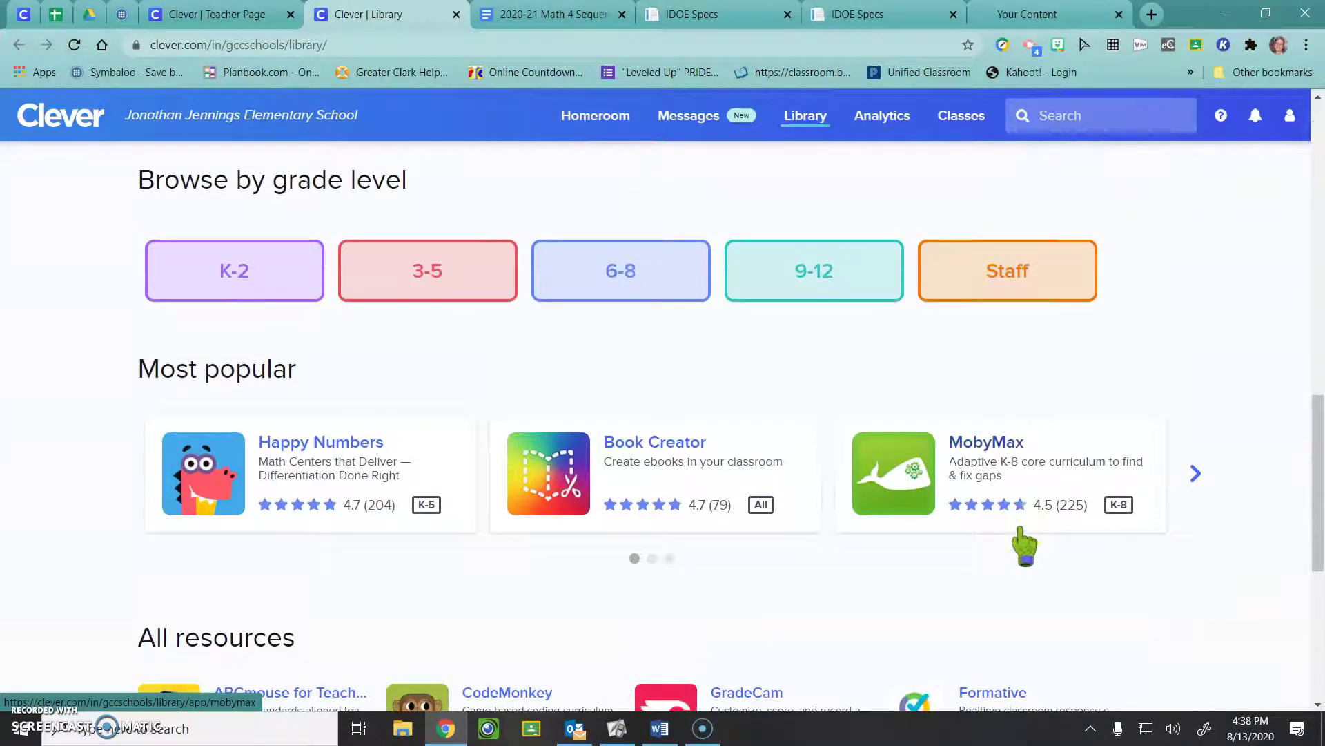
scroll(1023, 544, "up", 5)
scroll(497, 465, "up", 1)
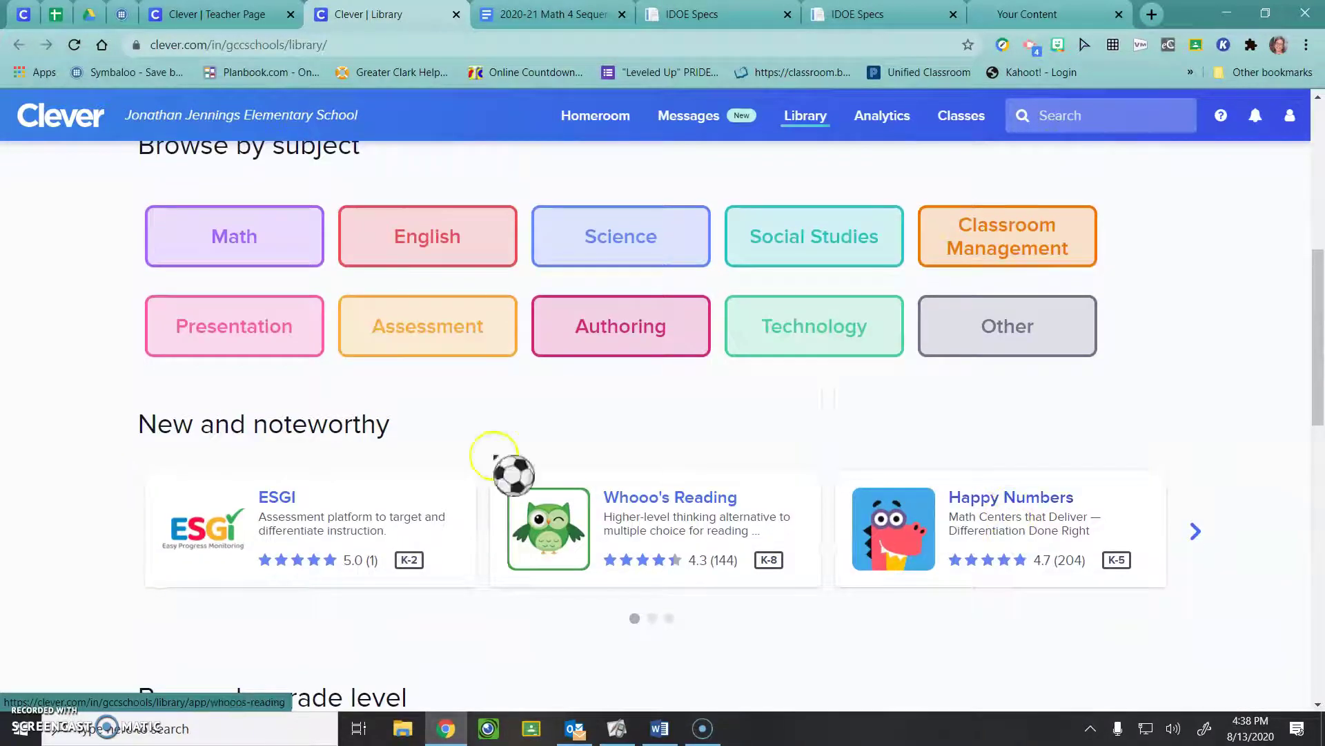
Step: Browse the Math library, paging the featured and popular carousels until XtraMath appears
left_click(249, 243)
scroll(457, 497, "down", 2)
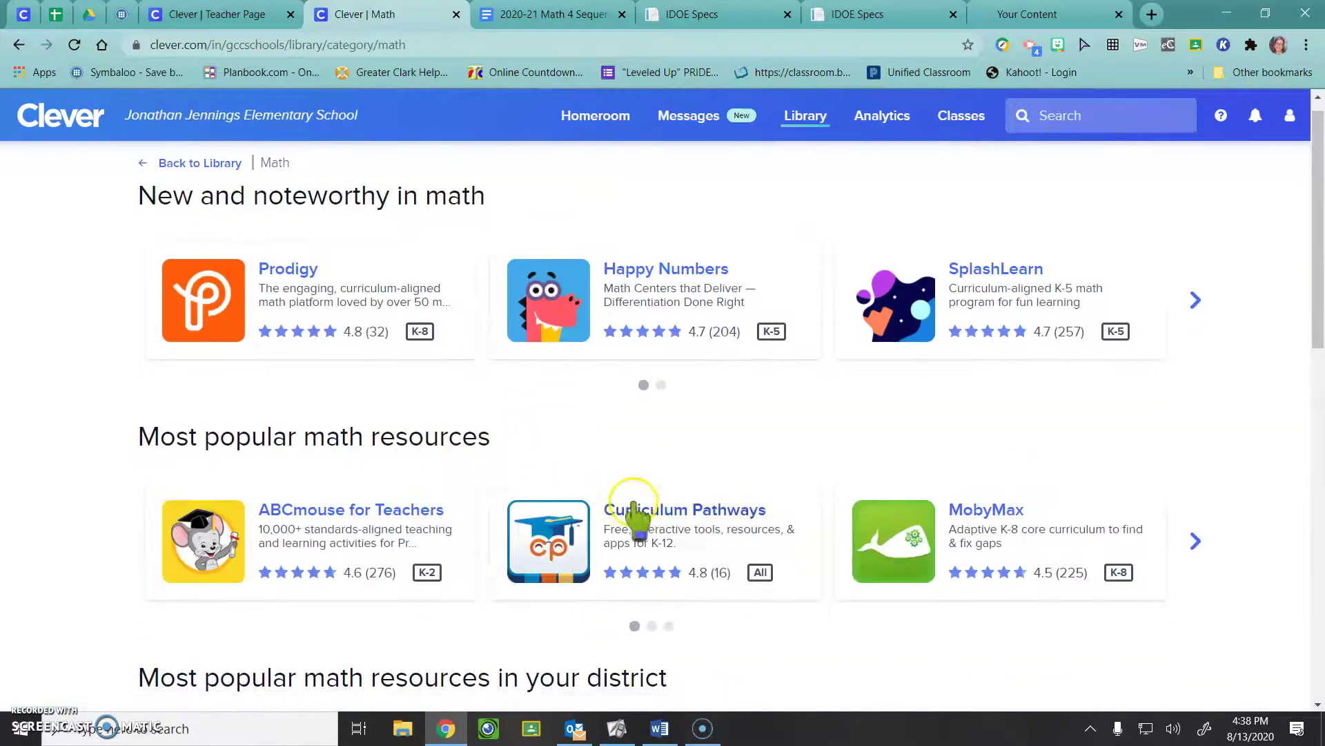
scroll(637, 517, "down", 4)
scroll(638, 507, "up", 3)
scroll(446, 217, "up", 1)
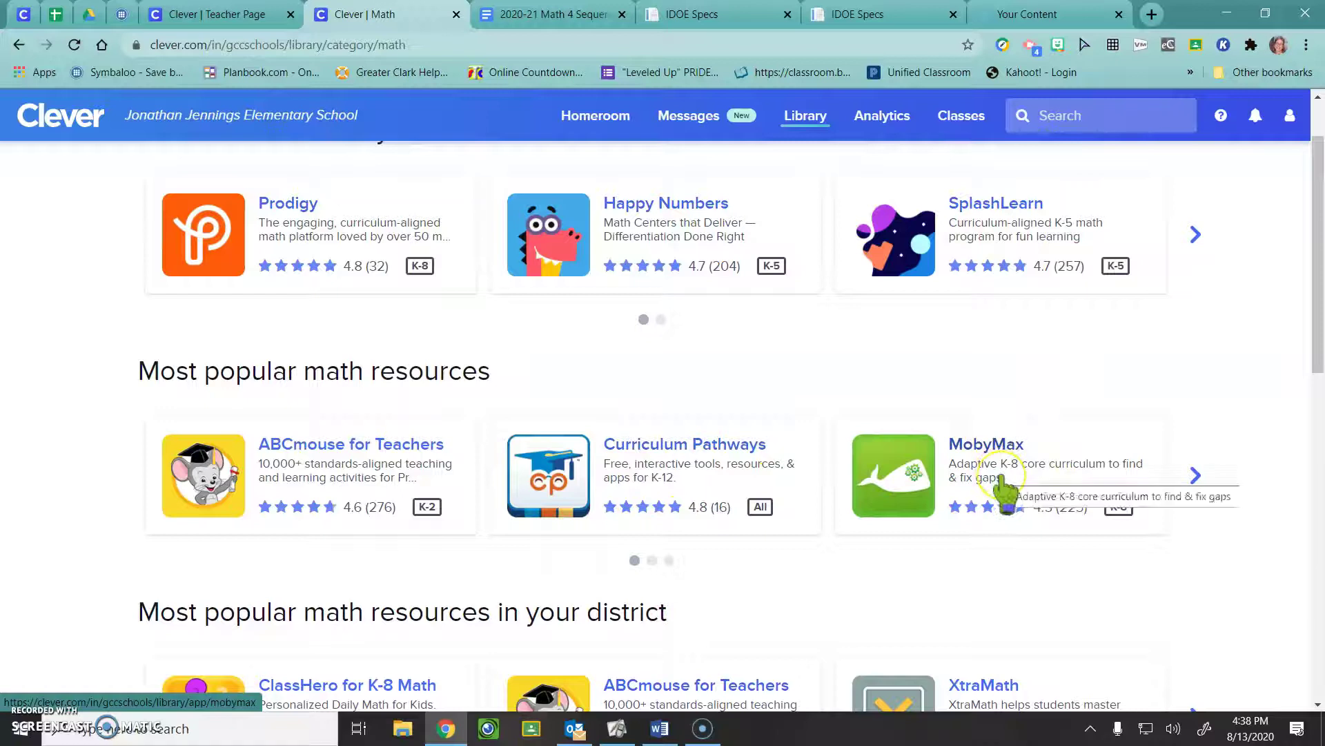
scroll(725, 487, "down", 3)
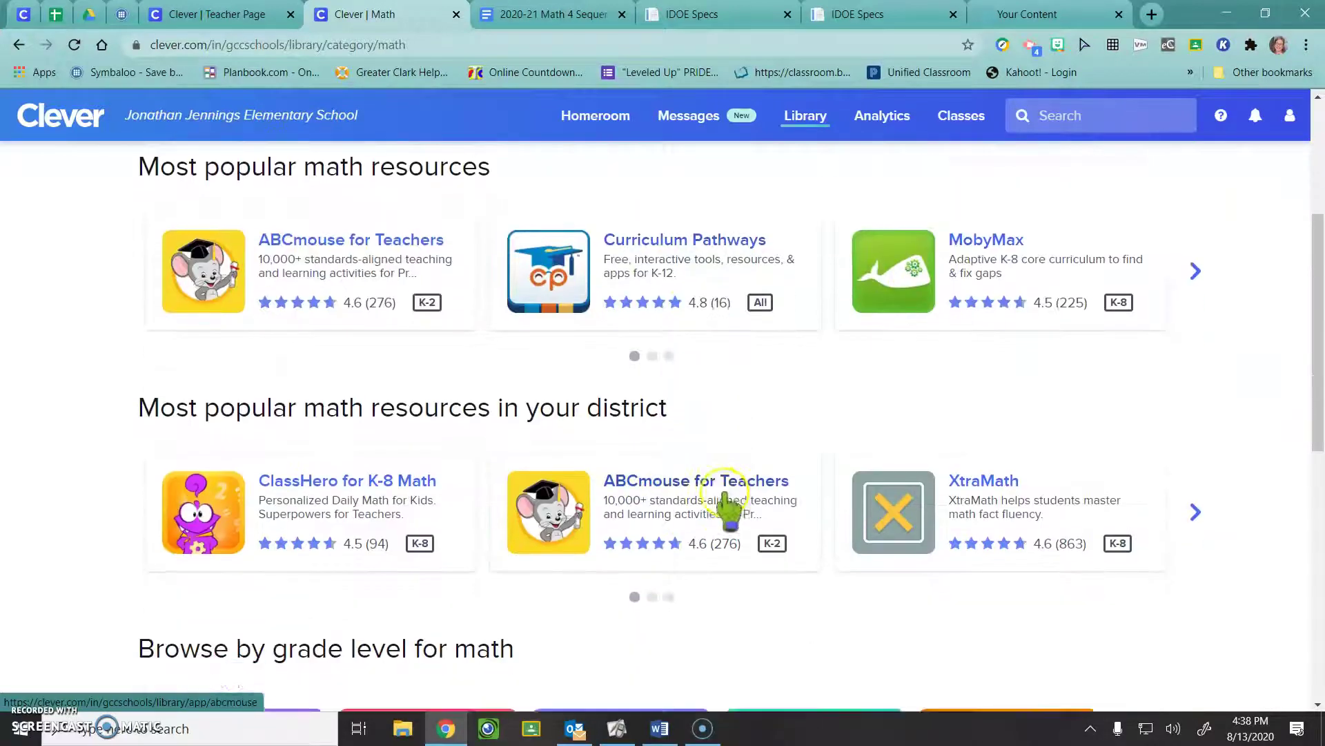
scroll(728, 507, "down", 2)
scroll(892, 508, "down", 1)
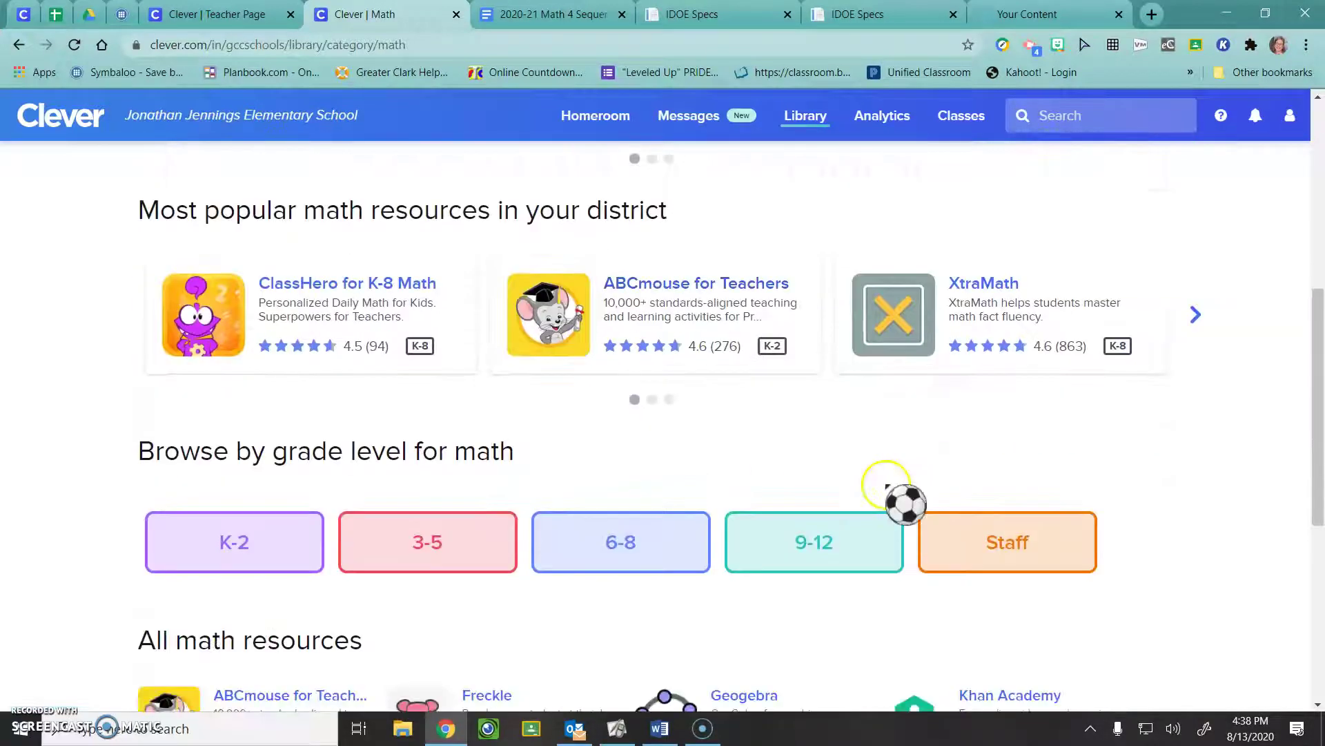
scroll(1046, 512, "down", 2)
scroll(1139, 446, "up", 4)
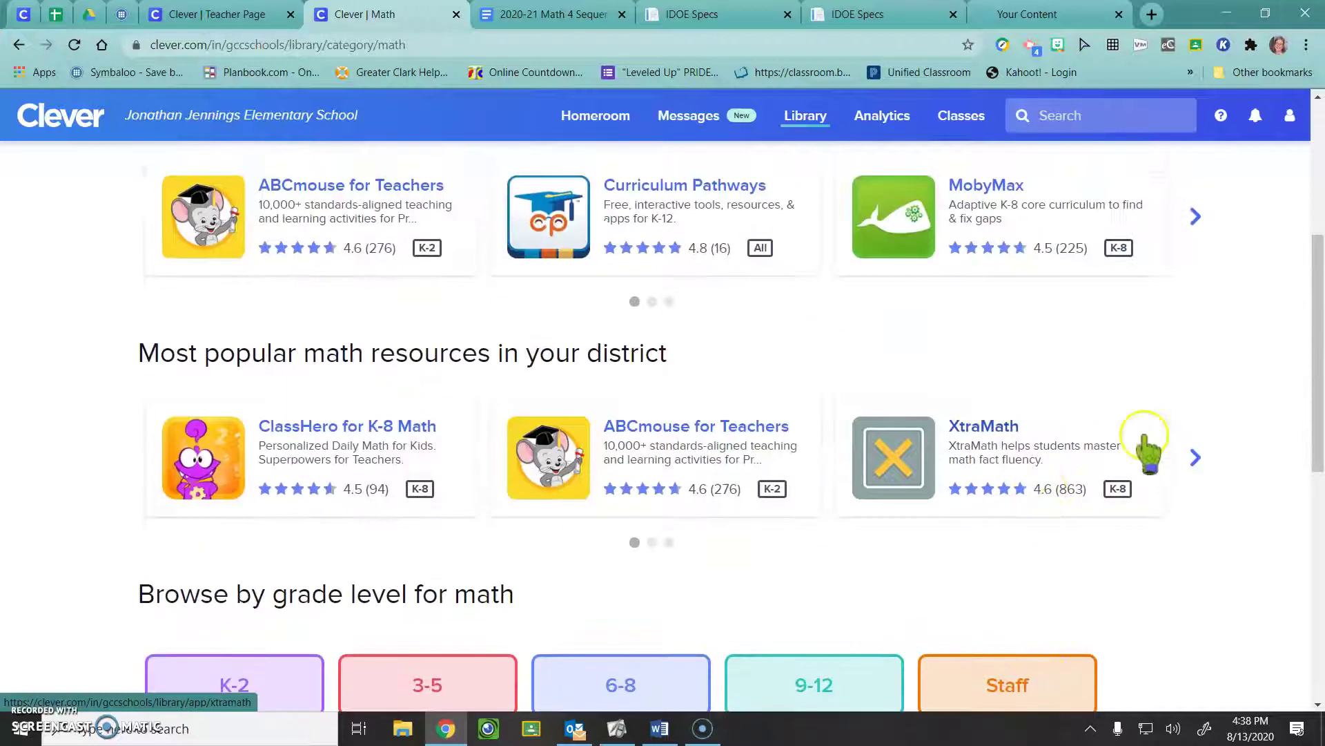
left_click(1195, 458)
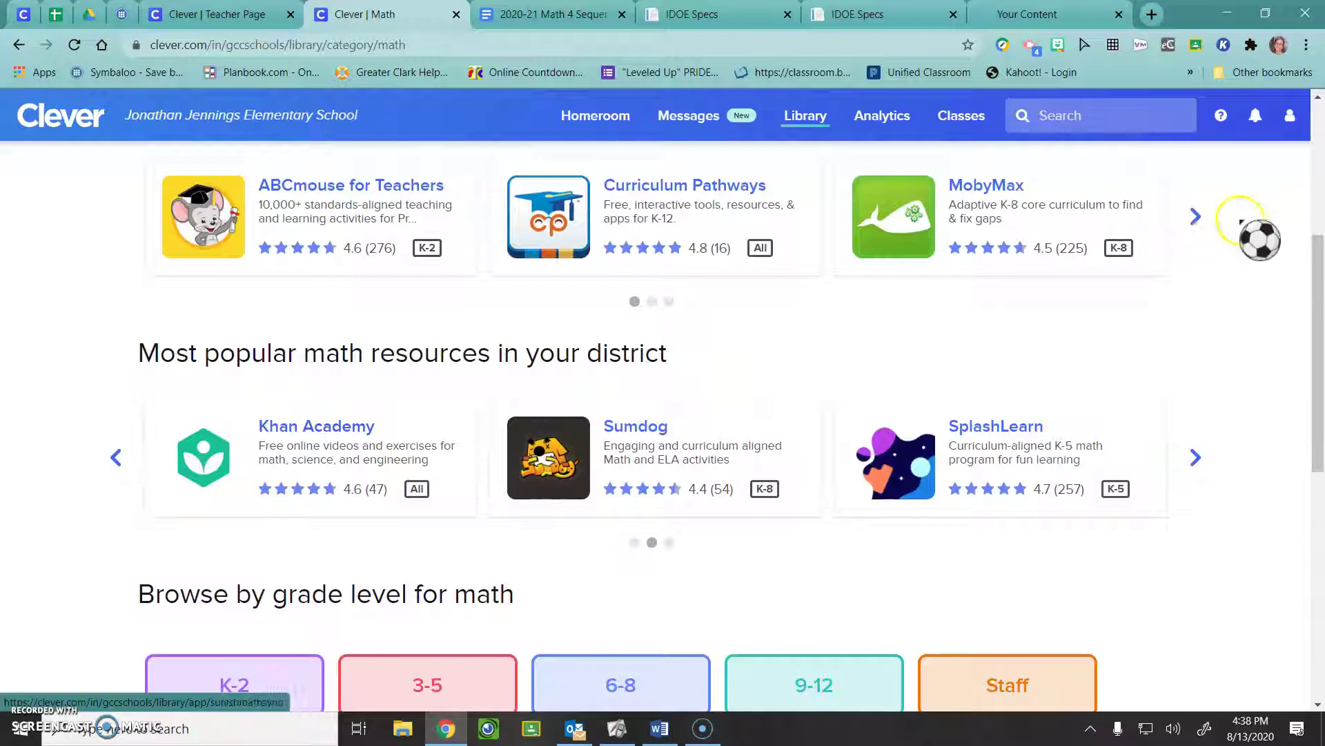
left_click(1197, 216)
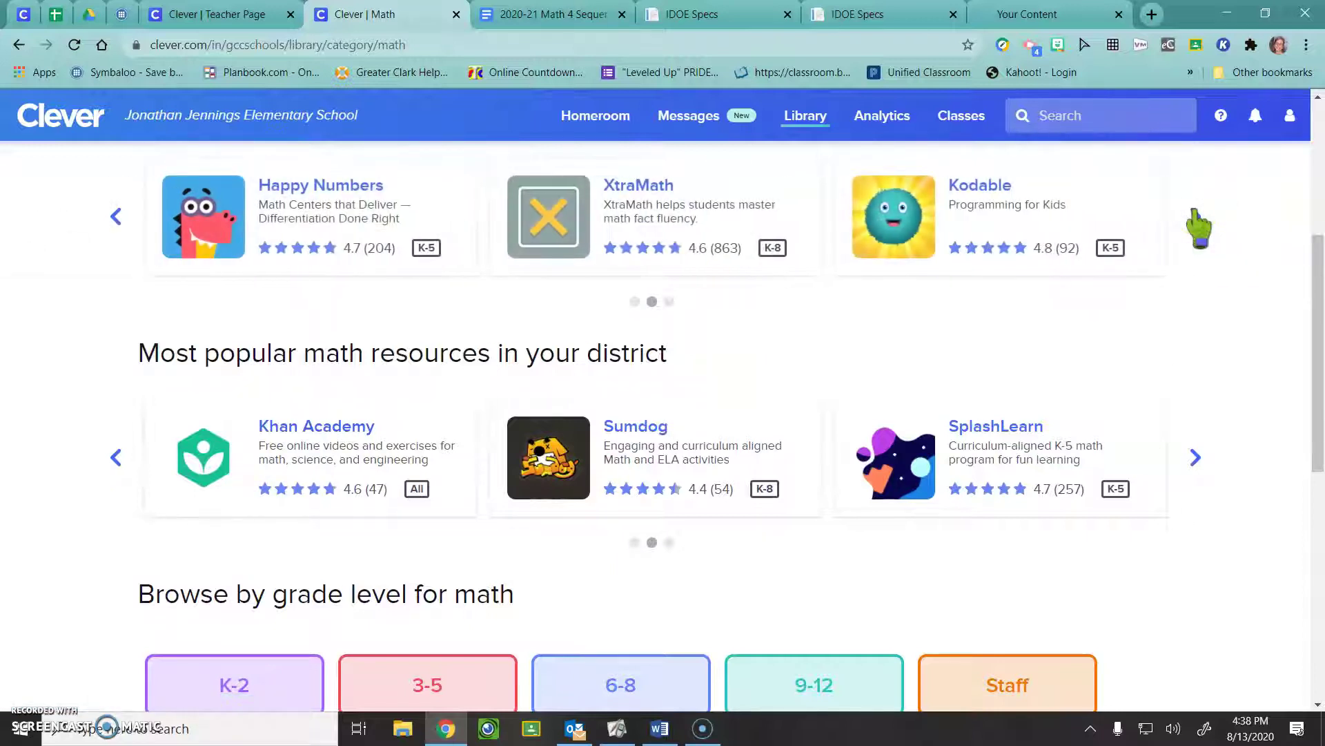
left_click(1200, 216)
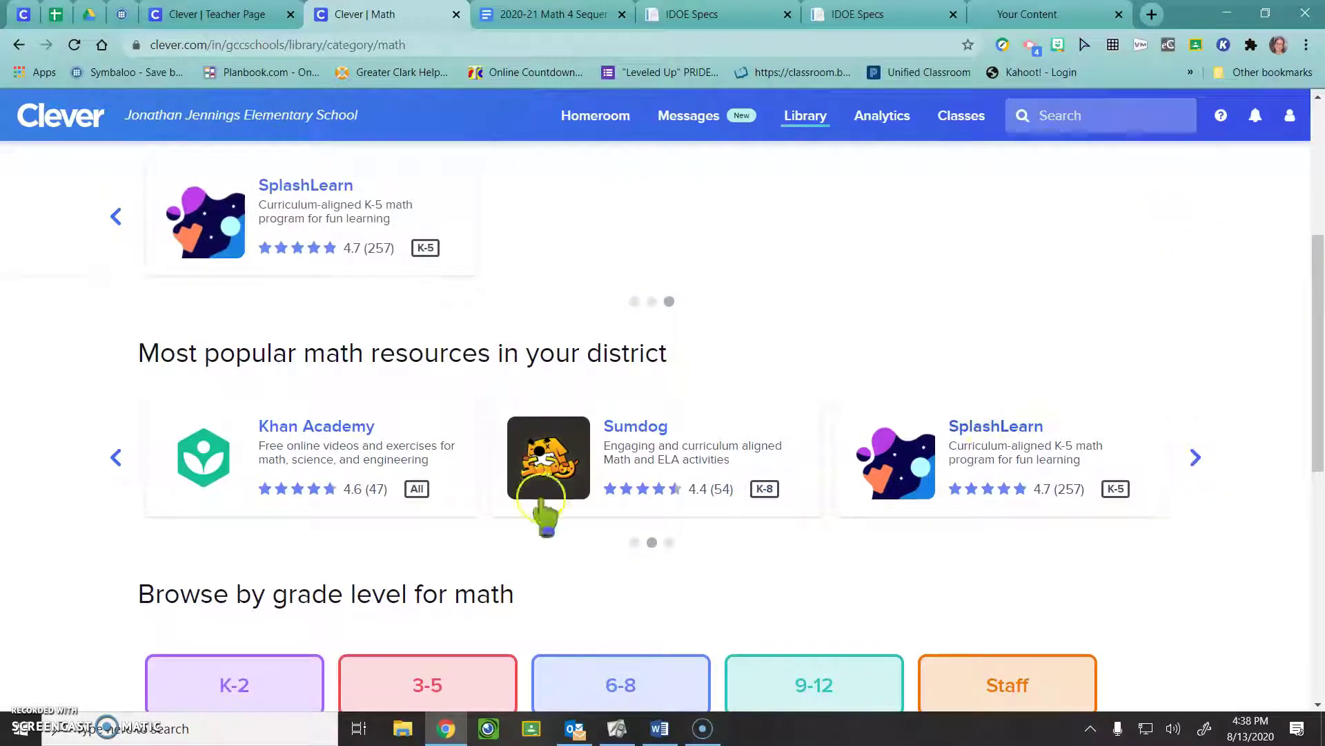
left_click(116, 457)
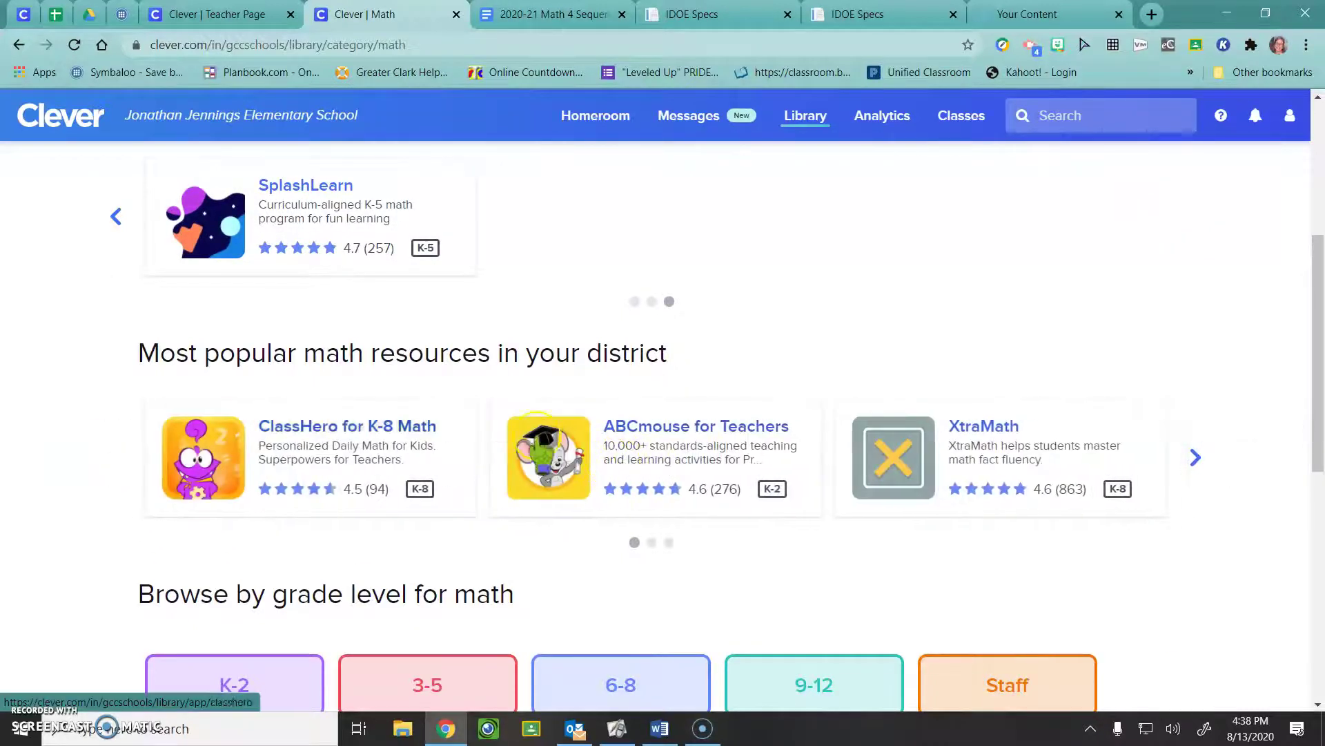
Step: Open XtraMath's app page, review its details, and return to its Install button
left_click(1025, 452)
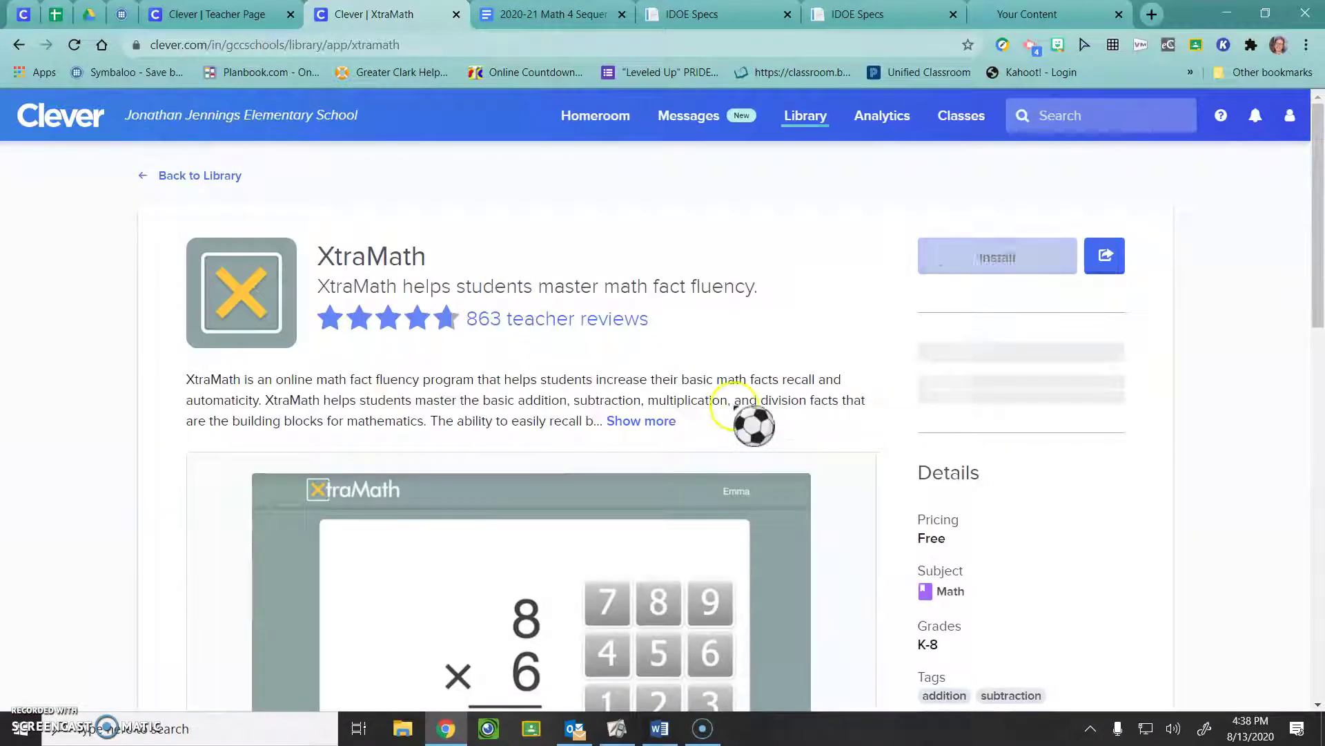
scroll(754, 424, "down", 3)
scroll(726, 415, "down", 3)
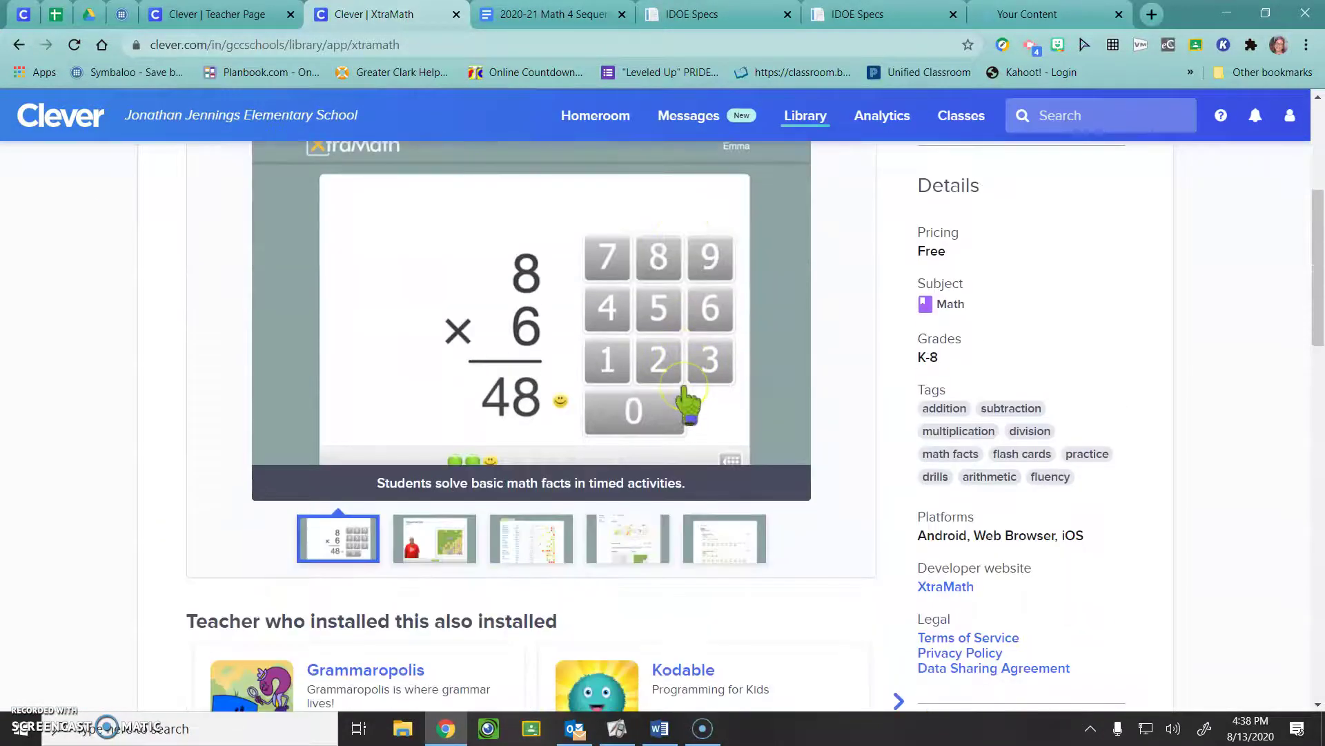
scroll(689, 406, "down", 3)
scroll(673, 414, "up", 2)
scroll(673, 414, "up", 3)
scroll(673, 420, "up", 3)
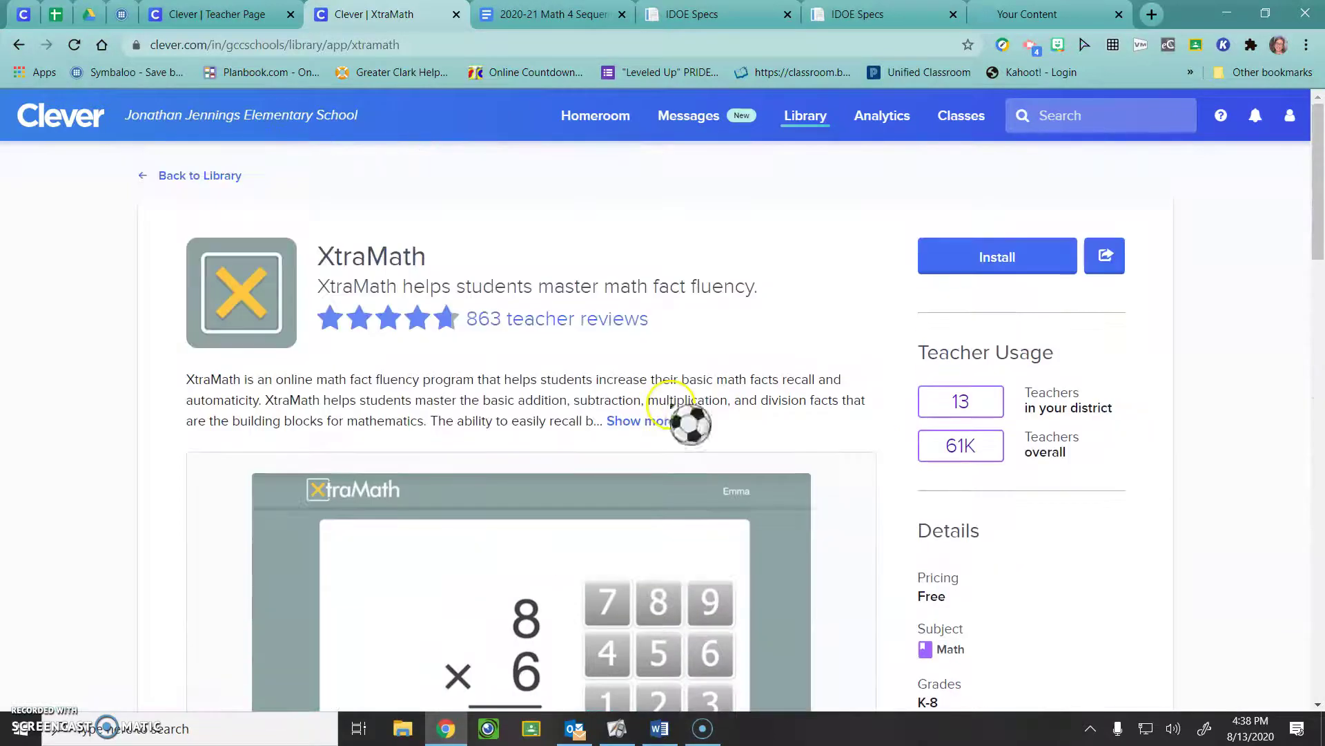
left_click(997, 255)
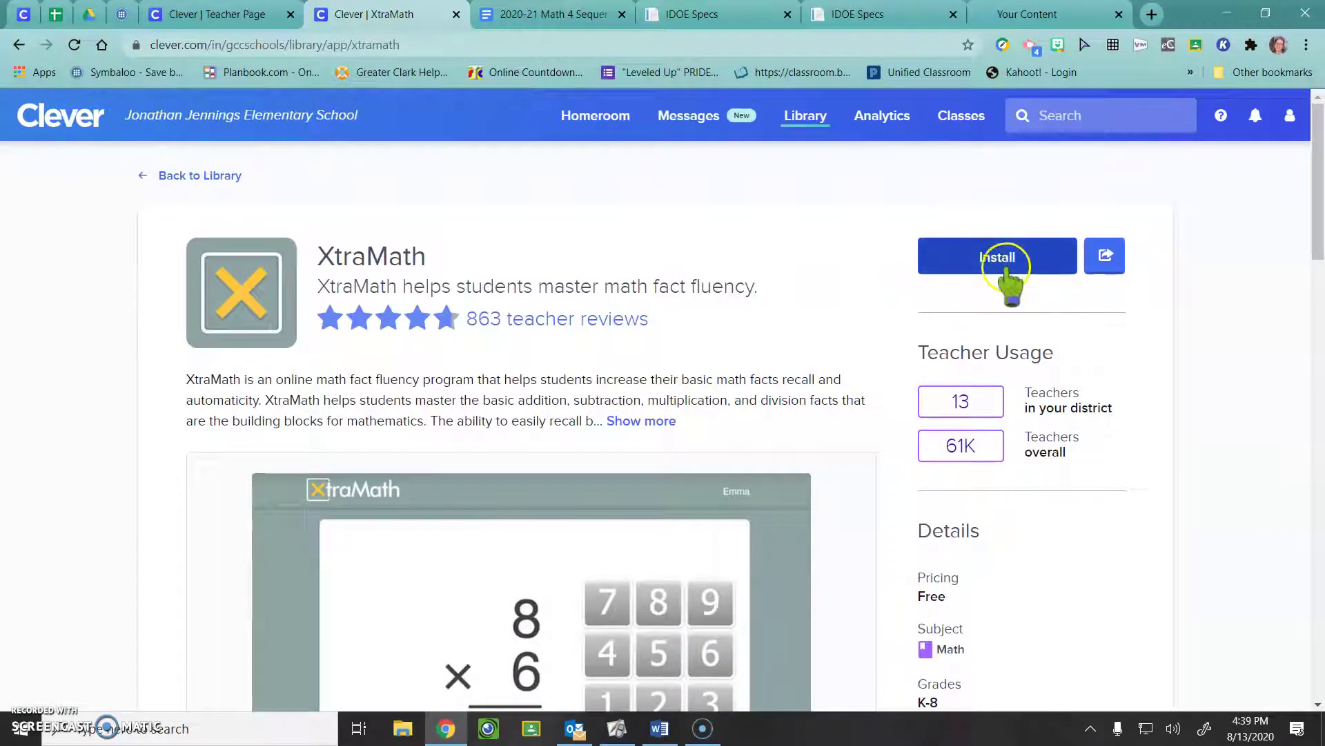
Step: Install XtraMath, allowing it access to E. Day's Page
left_click(997, 257)
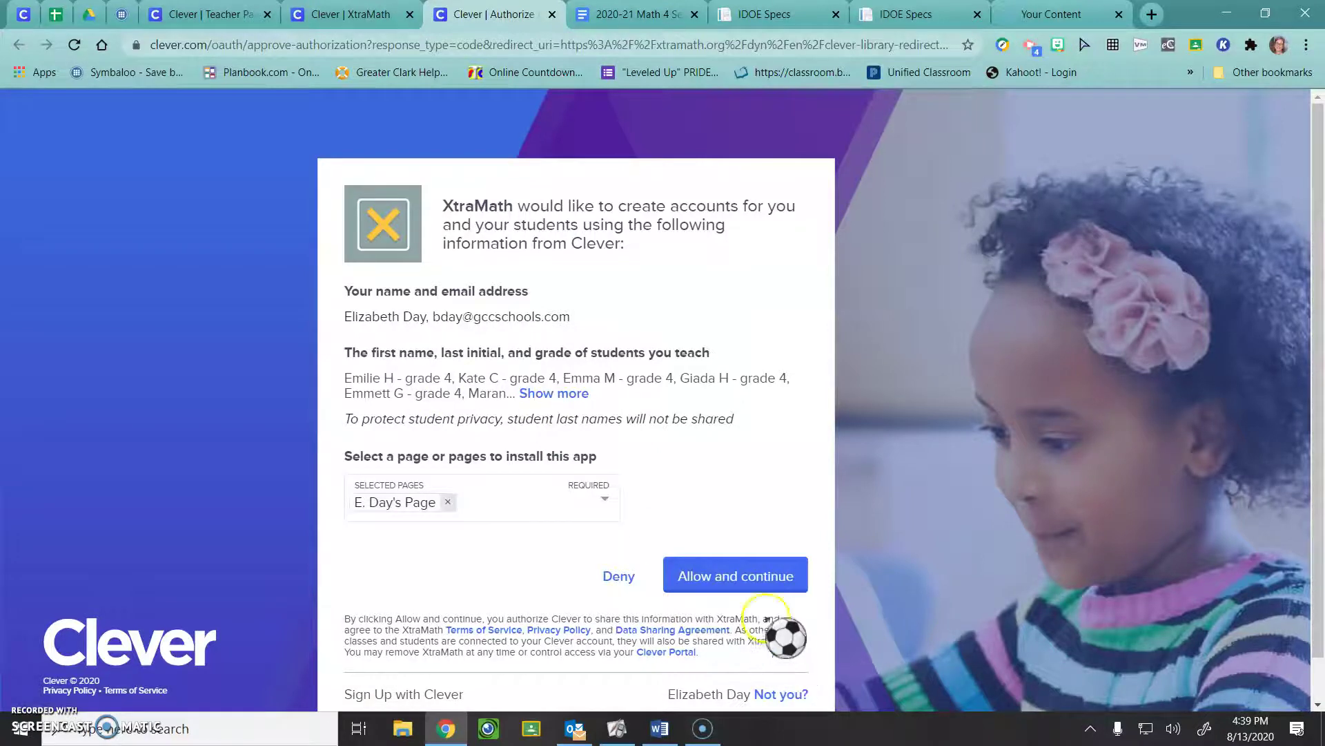
left_click(725, 576)
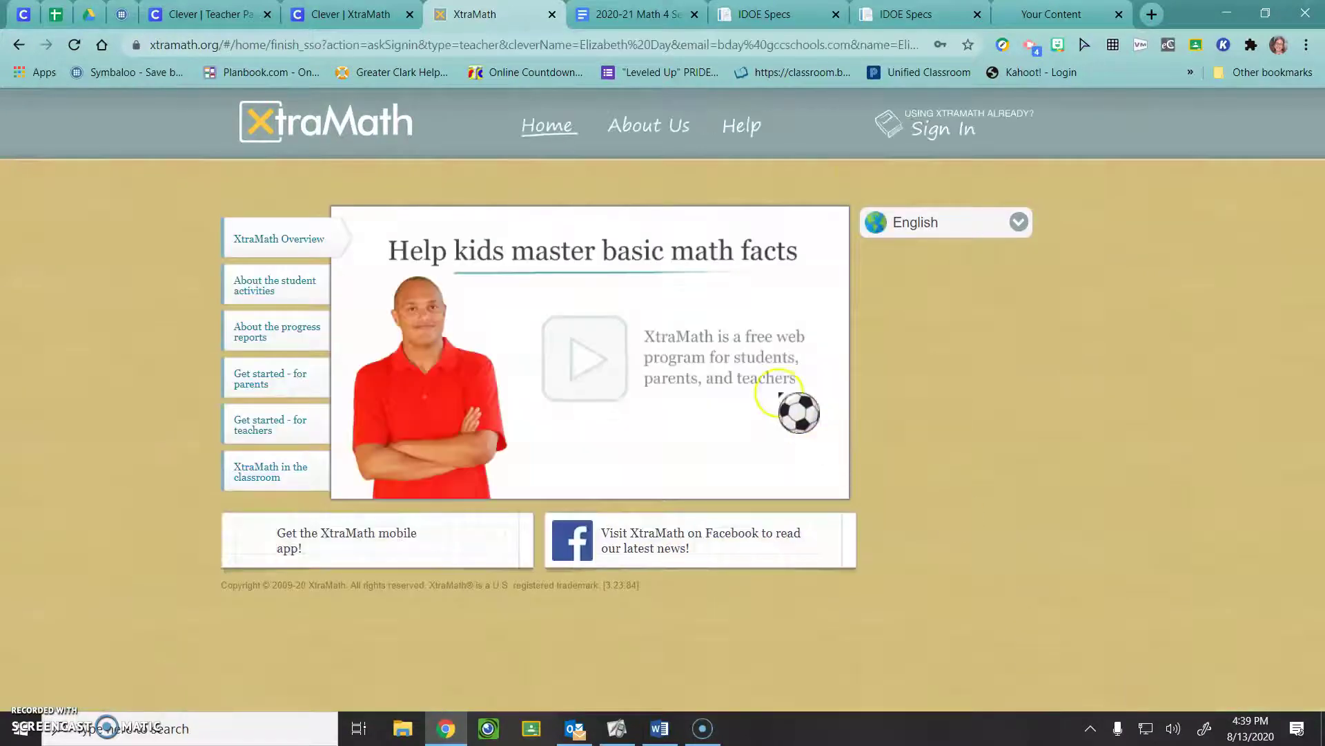
Step: Leave XtraMath's sign-in tab for the 'Clever | Teacher Page' tab
left_click(208, 13)
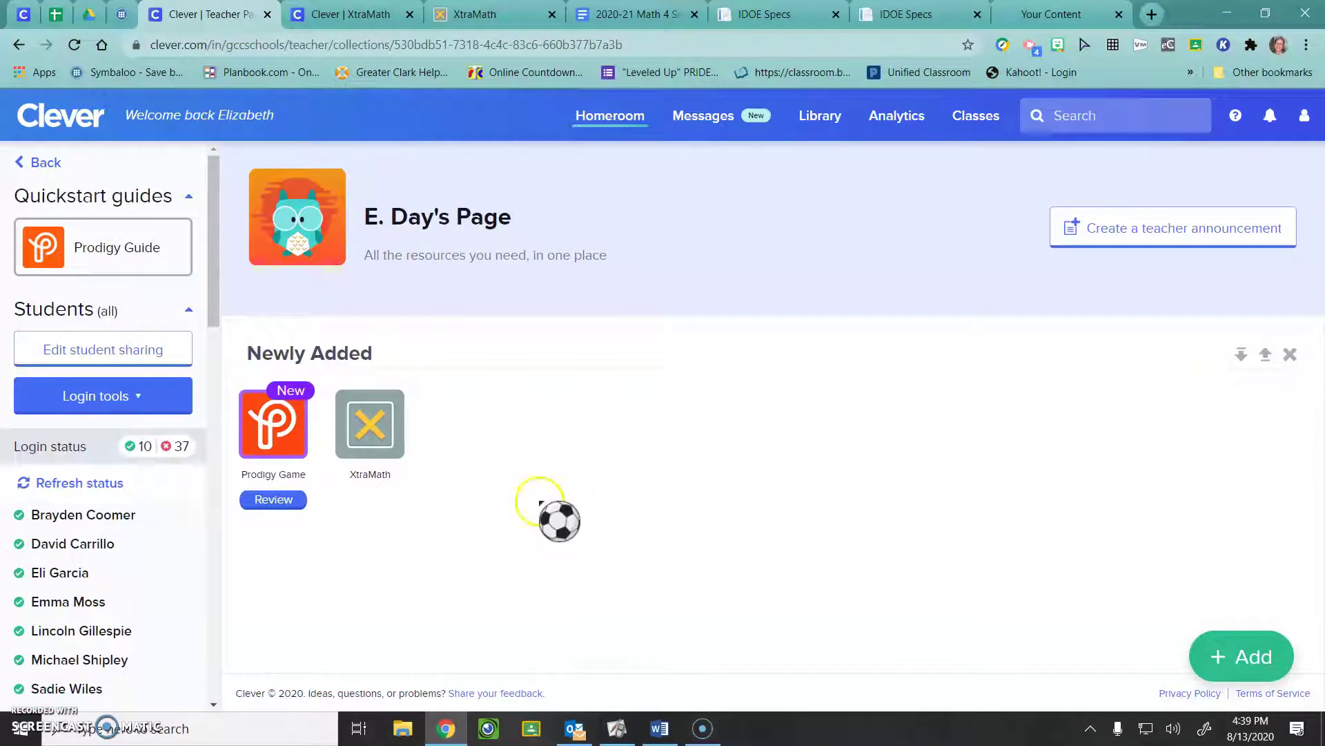
Step: Expand the + Add menu listing categories, PDFs, links and apps on E. Day's page
left_click(1241, 657)
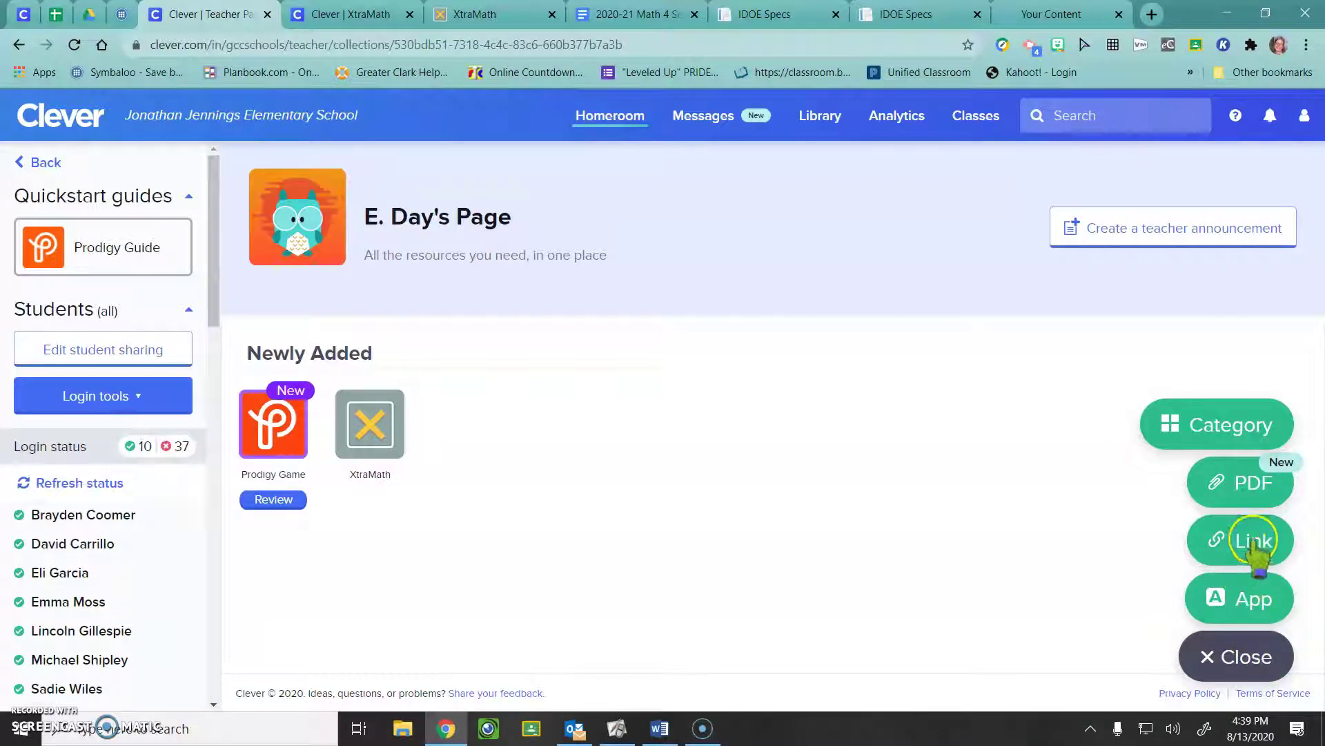
Step: Add an Untitled category, then retitle the Newly Added section holding Prodigy Game and XtraMath to 'Math'
left_click(1227, 435)
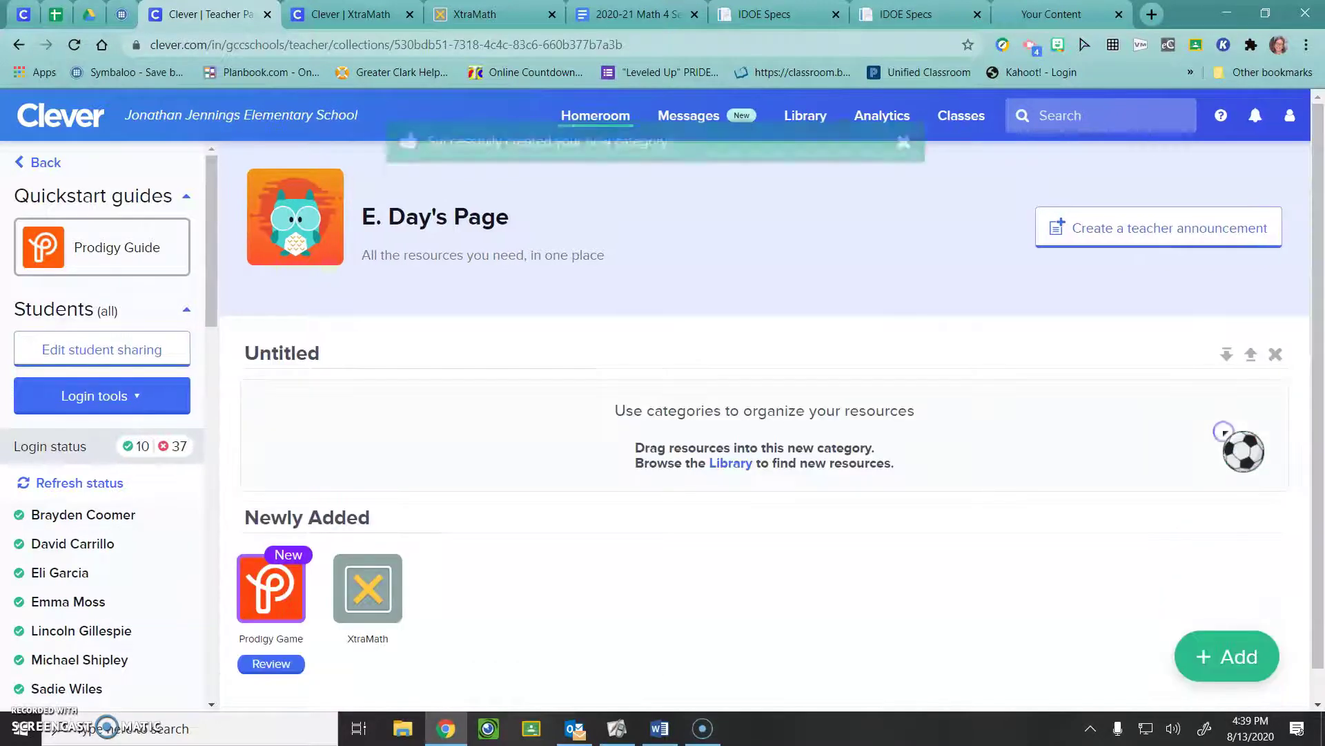
left_click(396, 517)
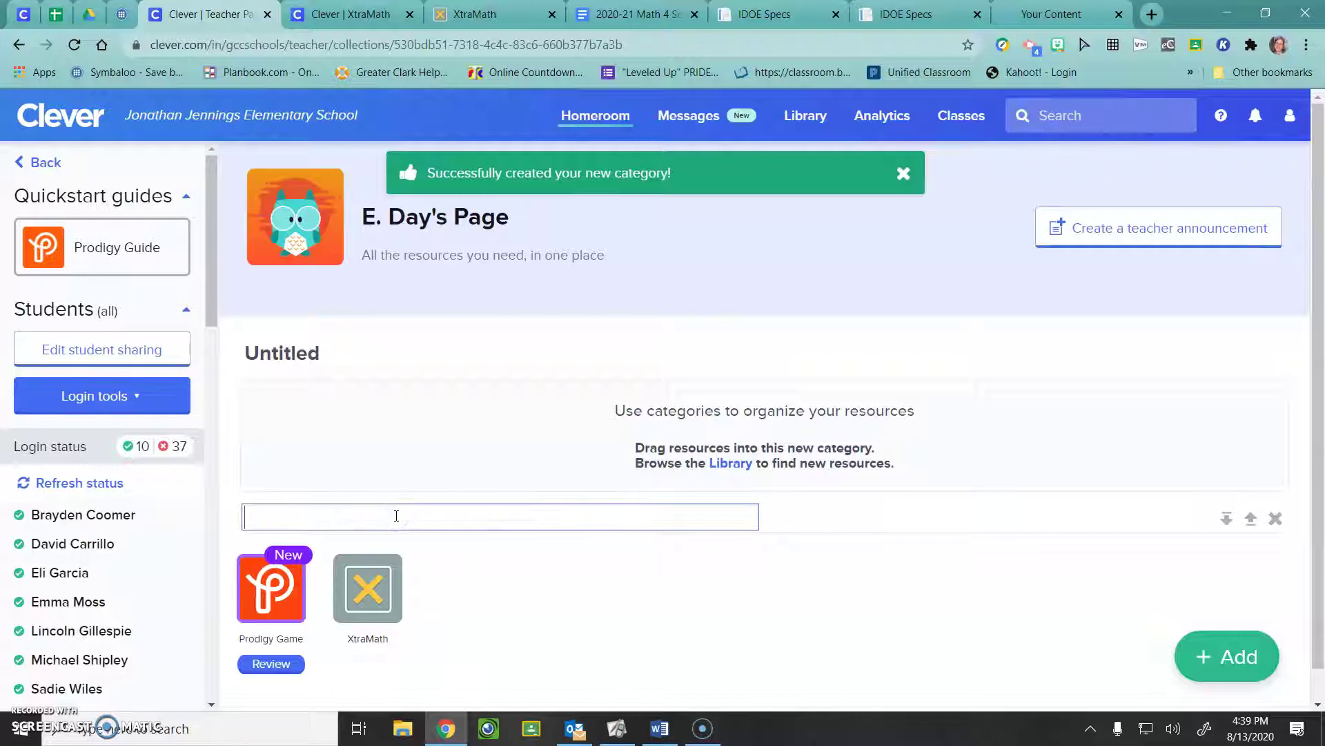
type("Math")
key("Return")
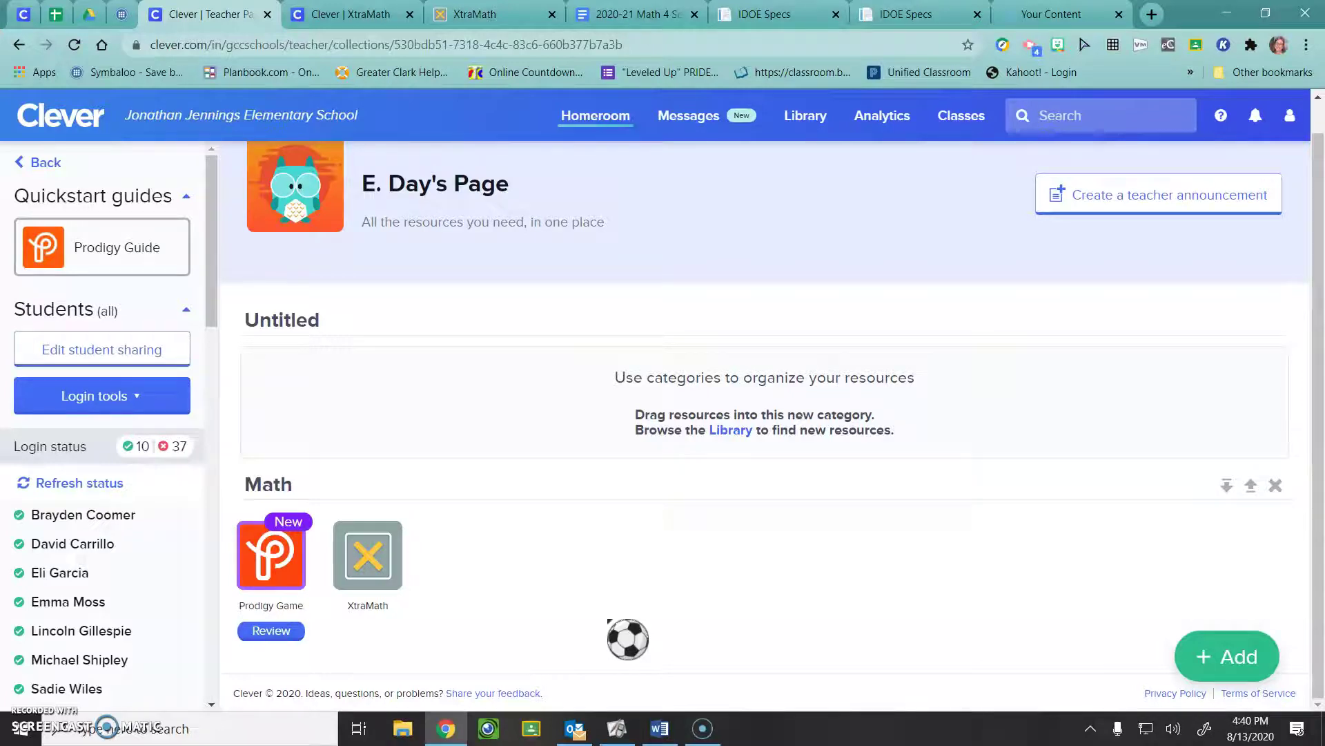
left_click(547, 598)
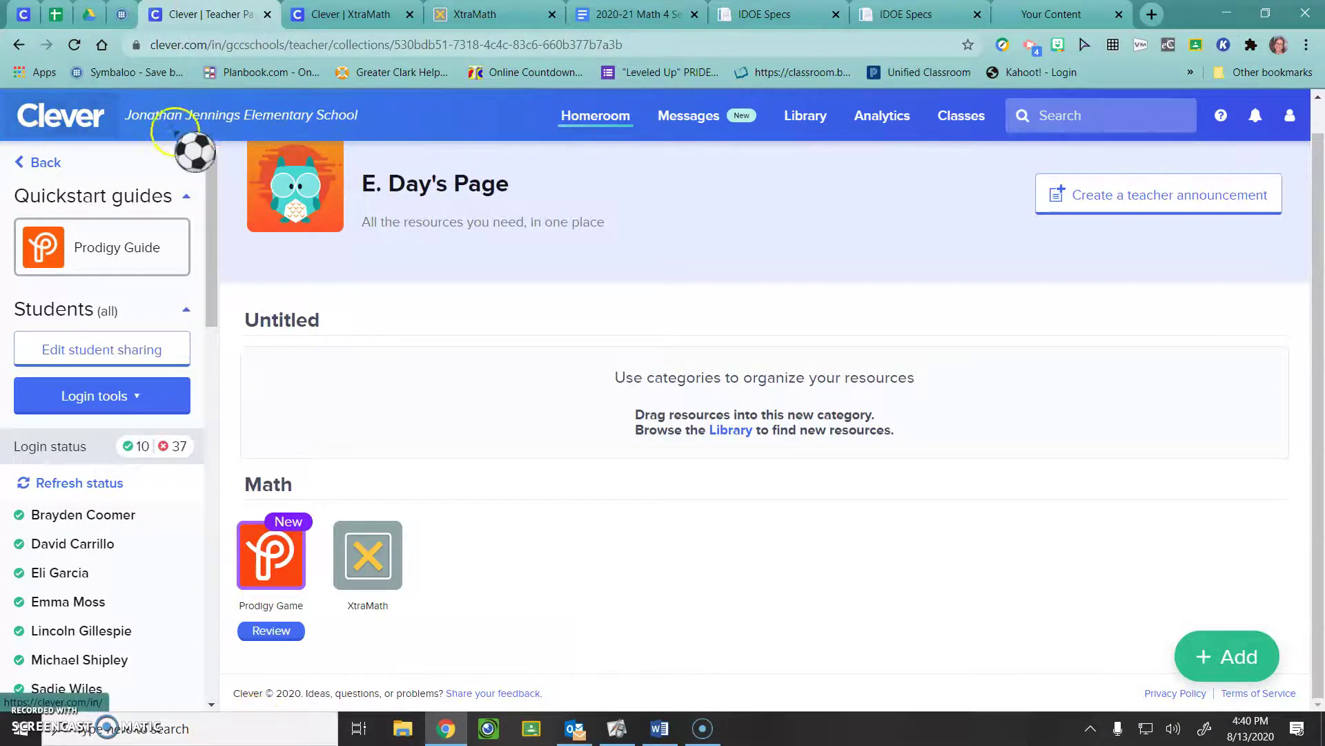
scroll(580, 564, "up", 1)
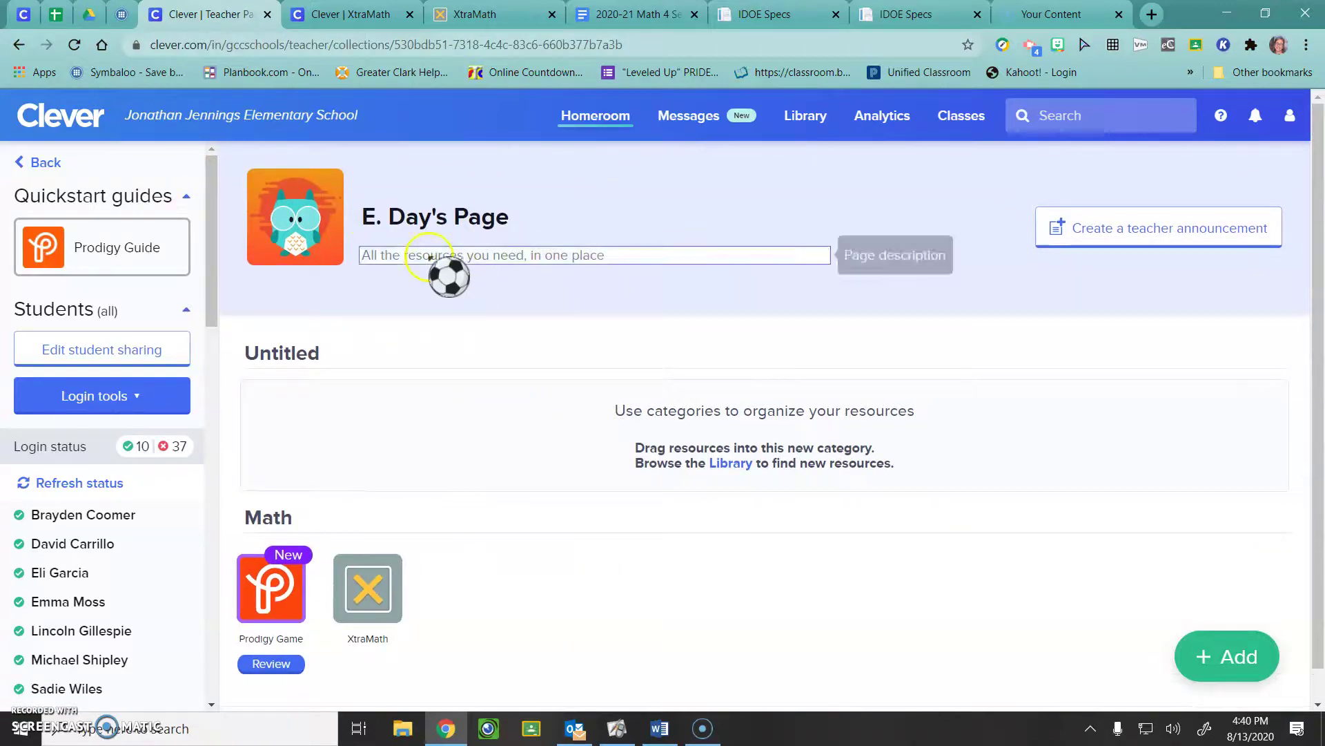